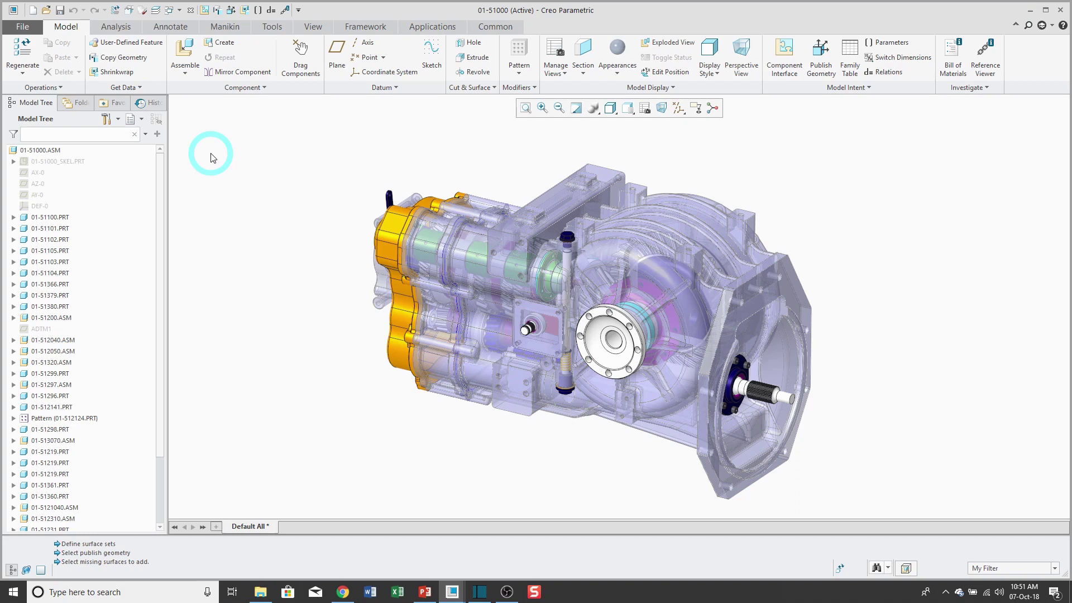
Save a Shrinkwrap-type copy of the assembly named 01-51000_sw0001.
{"action": "left_click", "coordinate": [31, 32]}
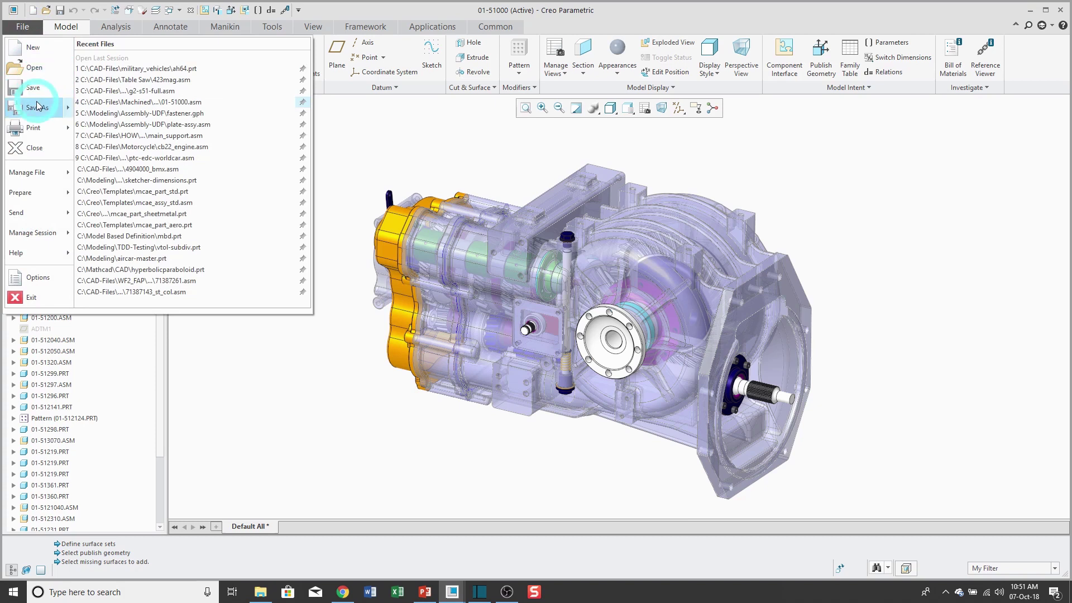
{"action": "mouse_move", "coordinate": [38, 110]}
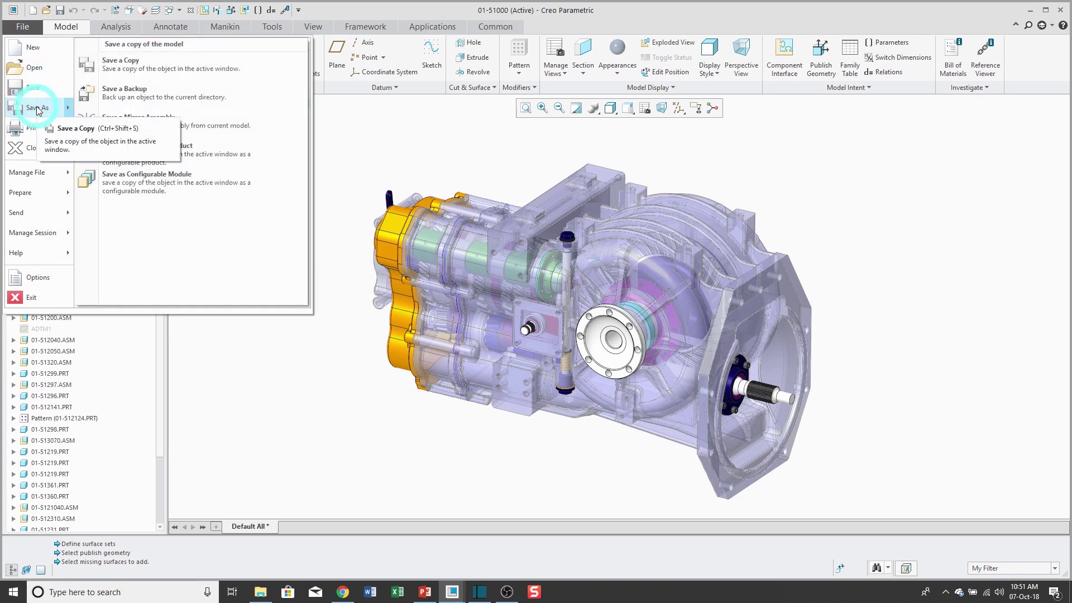
{"action": "left_click", "coordinate": [144, 73]}
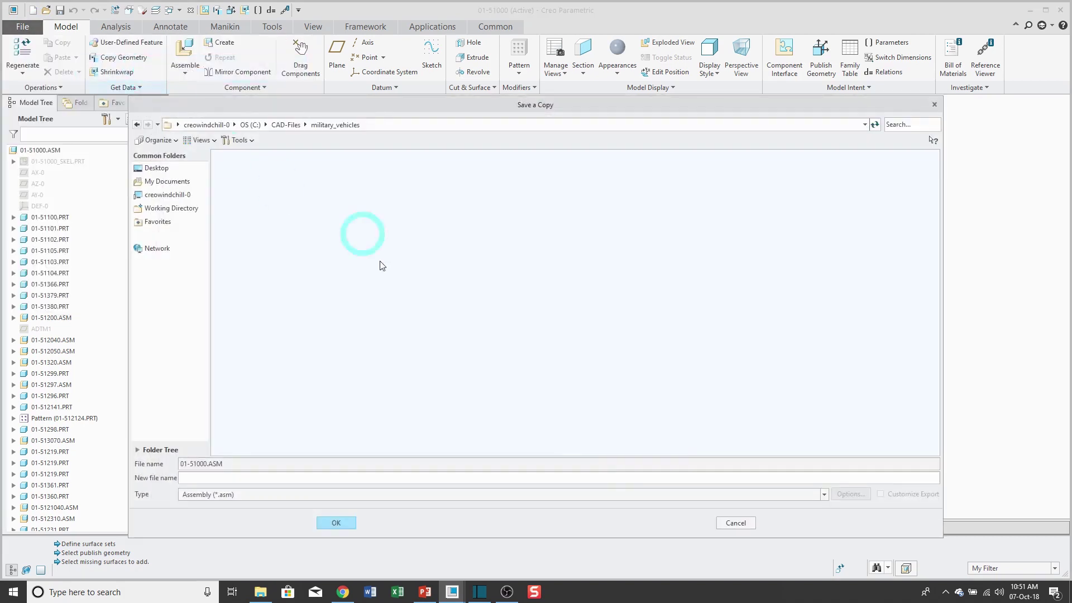
{"action": "left_click", "coordinate": [618, 494]}
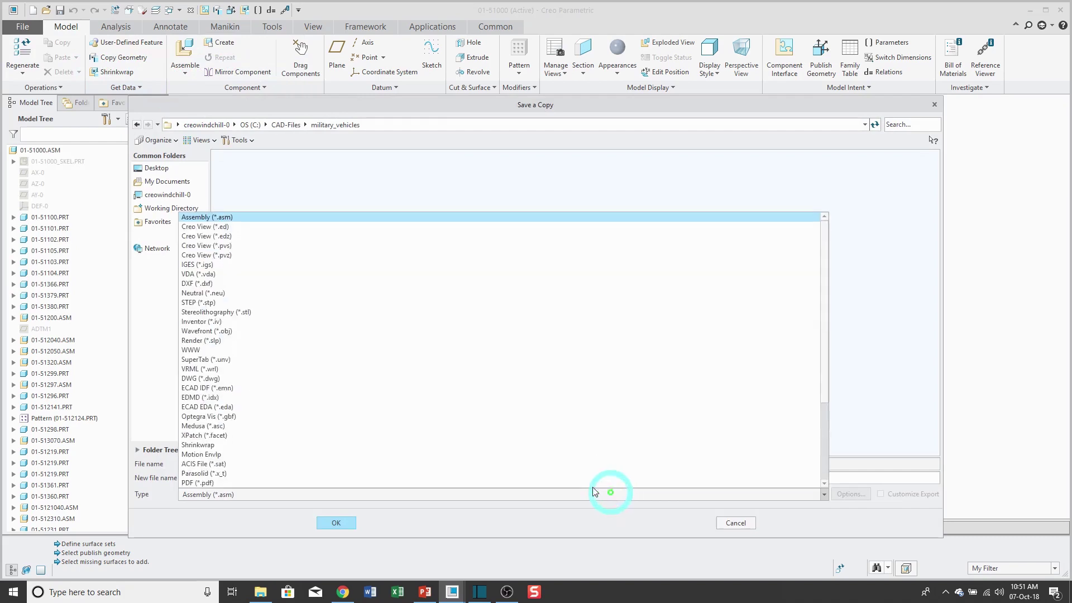
{"action": "left_click", "coordinate": [215, 446]}
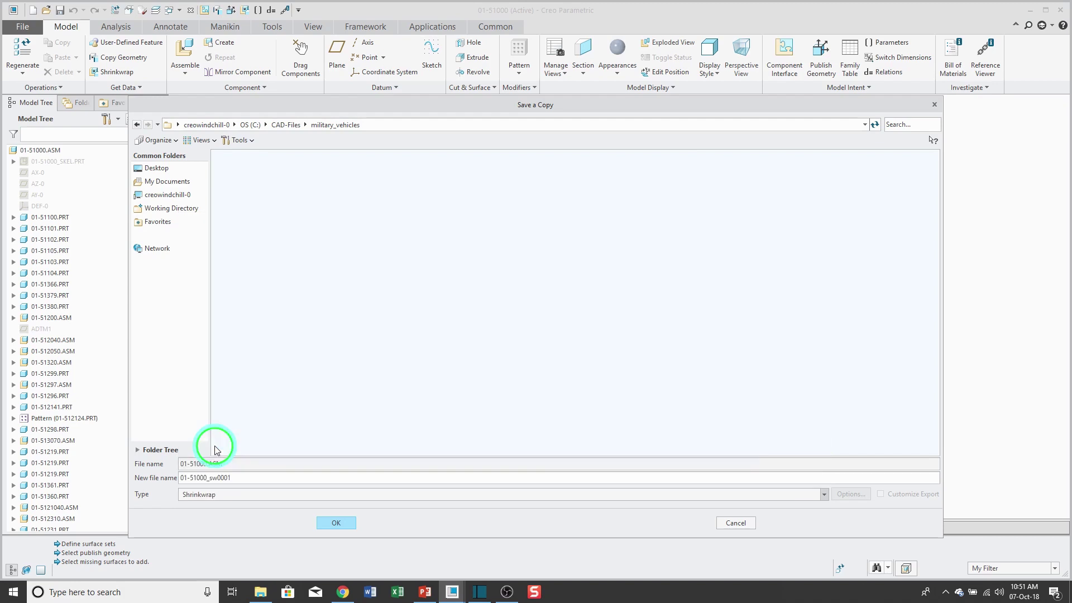
{"action": "left_click", "coordinate": [337, 522]}
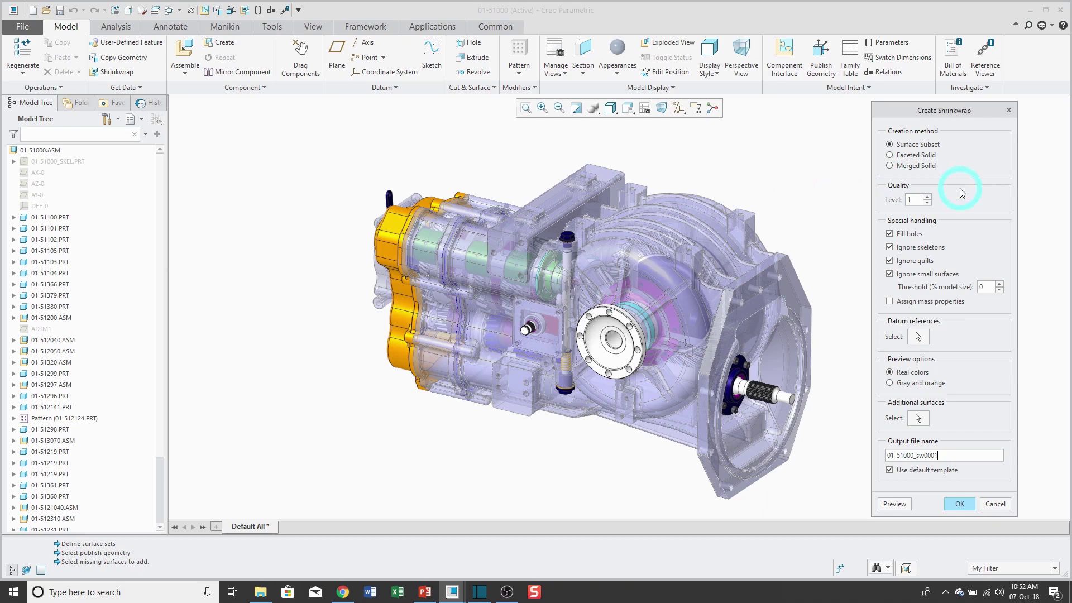
Increase the Surface Subset shrinkwrap quality level to 6.
{"action": "left_click", "coordinate": [928, 196]}
{"action": "left_click", "coordinate": [927, 196]}
{"action": "left_click", "coordinate": [928, 195]}
{"action": "left_click", "coordinate": [927, 196]}
{"action": "left_click", "coordinate": [798, 175]}
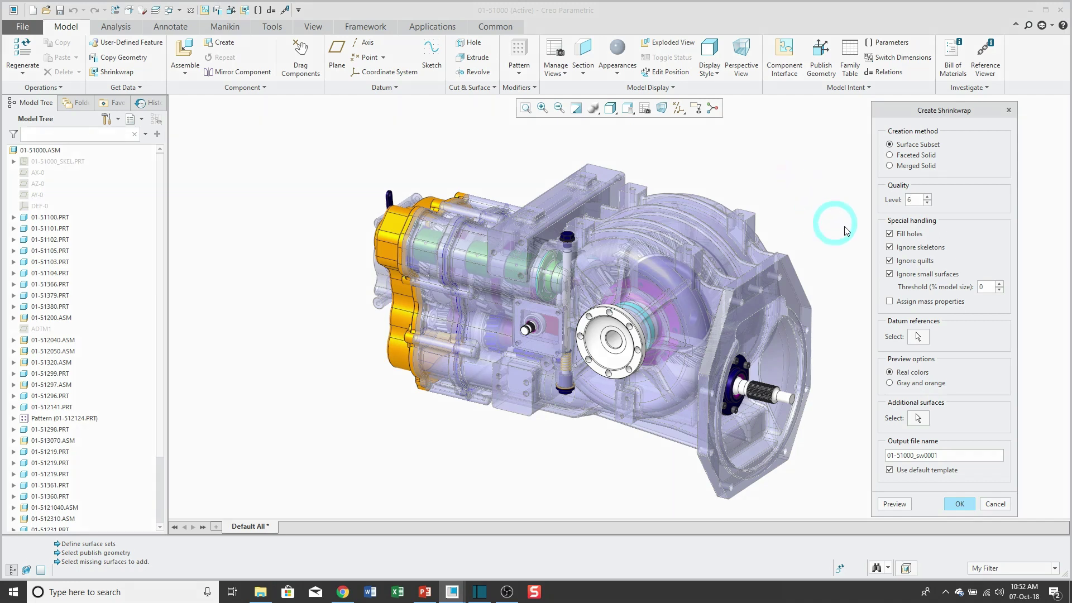
Uncheck Fill holes under the shrinkwrap's special handling options.
{"action": "left_click", "coordinate": [888, 234]}
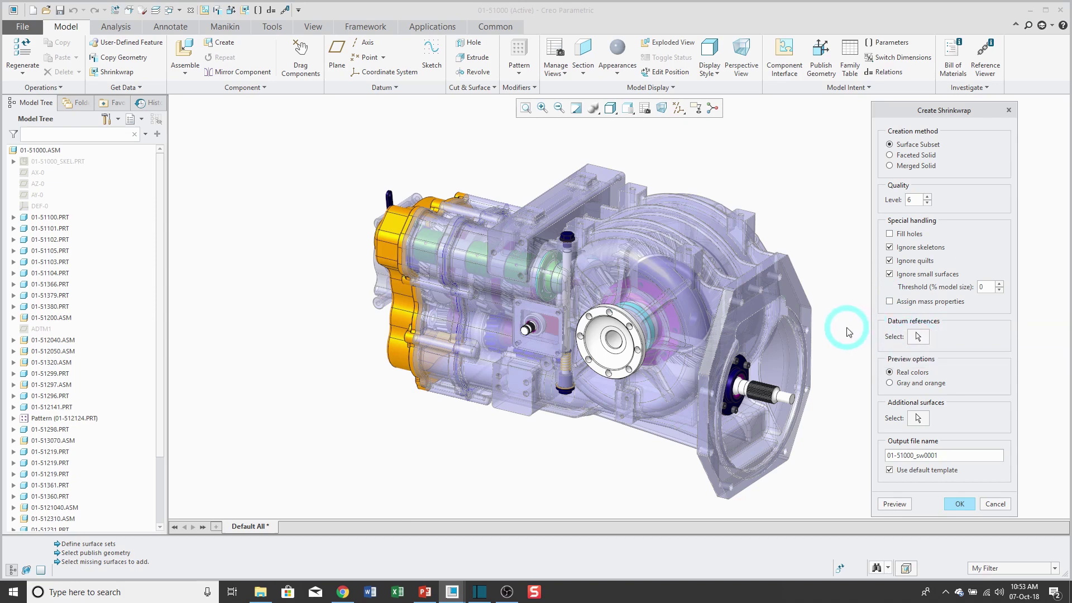
Pick datums AX-0, AZ-0, AY-0 and coordinate system DEF-0 as shrinkwrap datum references.
{"action": "left_click", "coordinate": [918, 336]}
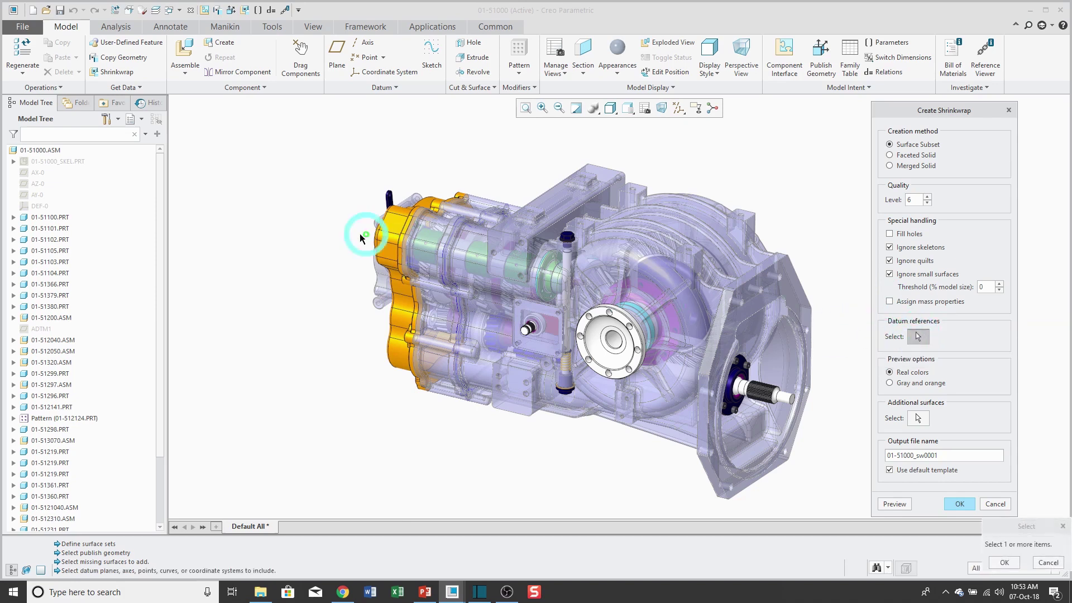
{"action": "left_click", "coordinate": [38, 173]}
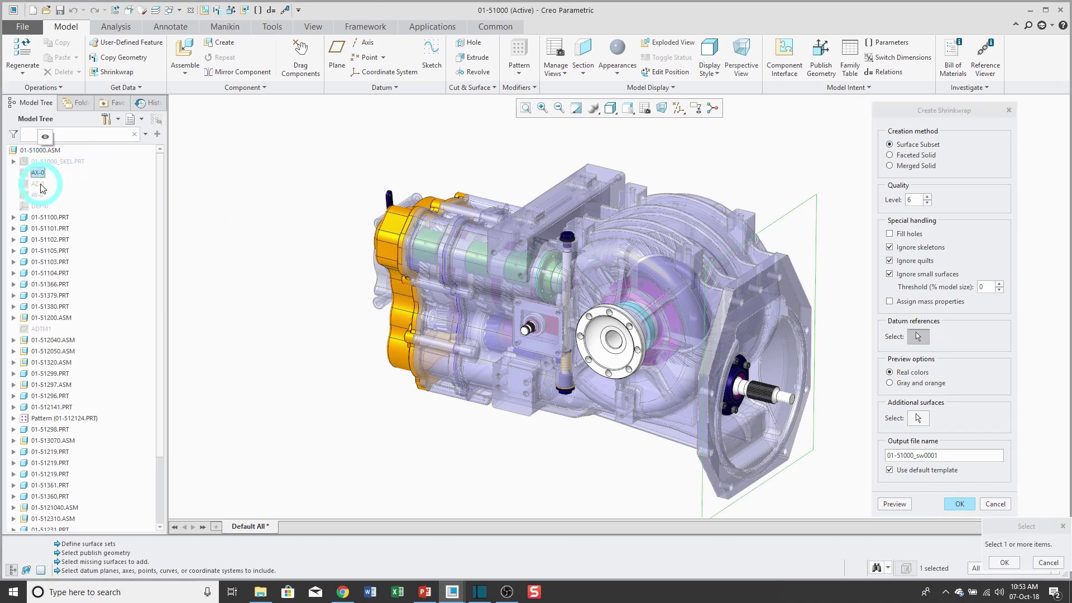
{"action": "left_click", "coordinate": [38, 184], "text": "ctrl"}
{"action": "left_click", "coordinate": [37, 195], "text": "ctrl"}
{"action": "left_click", "coordinate": [40, 206], "text": "ctrl"}
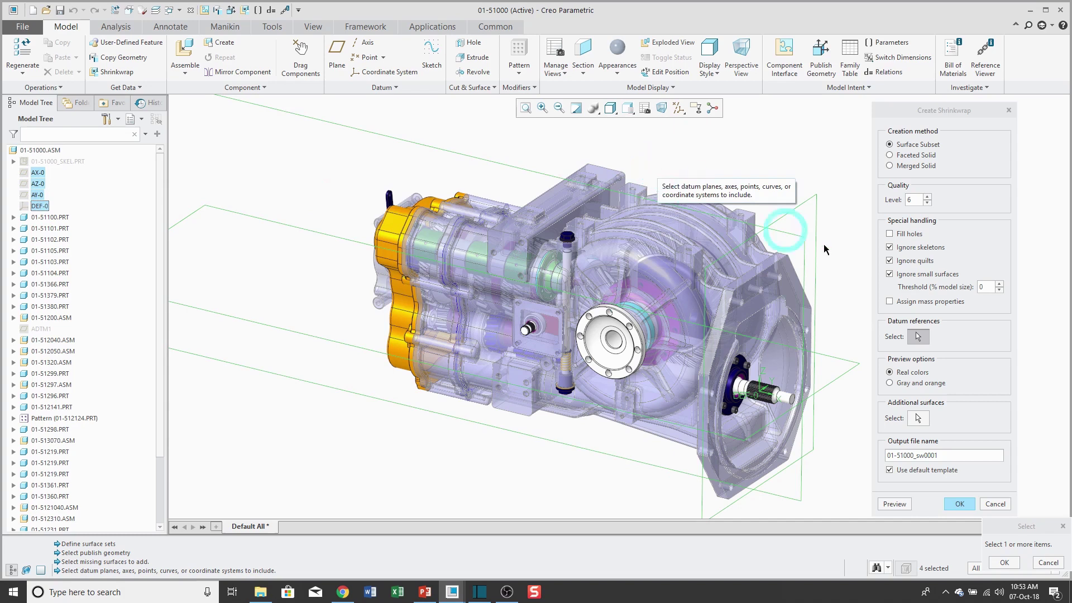
{"action": "left_click", "coordinate": [1008, 565]}
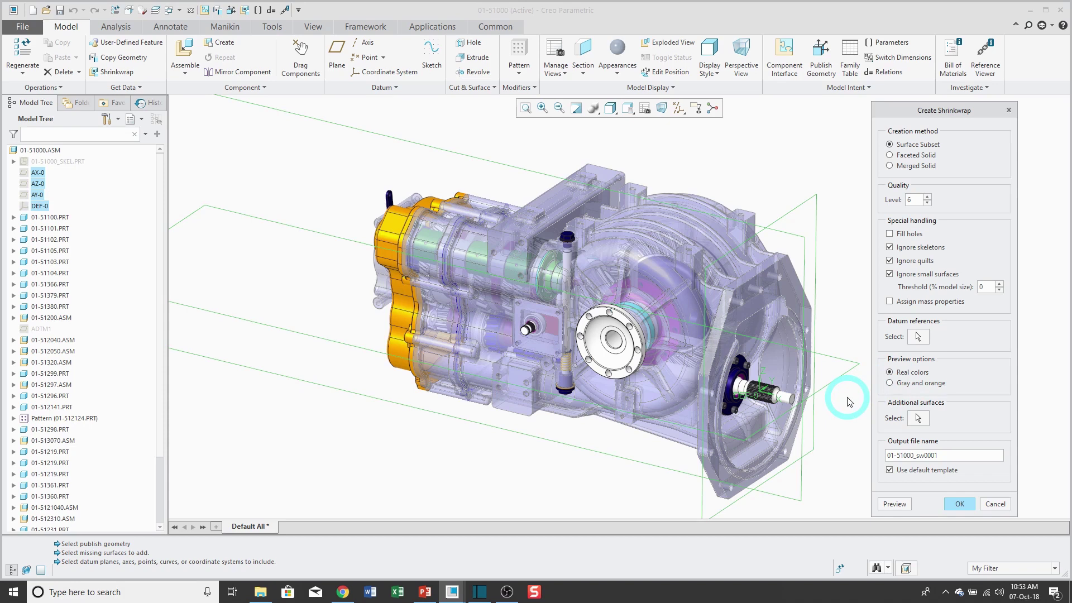
Add the housing's end flange face and top mounting pads as additional surfaces.
{"action": "left_click", "coordinate": [919, 421]}
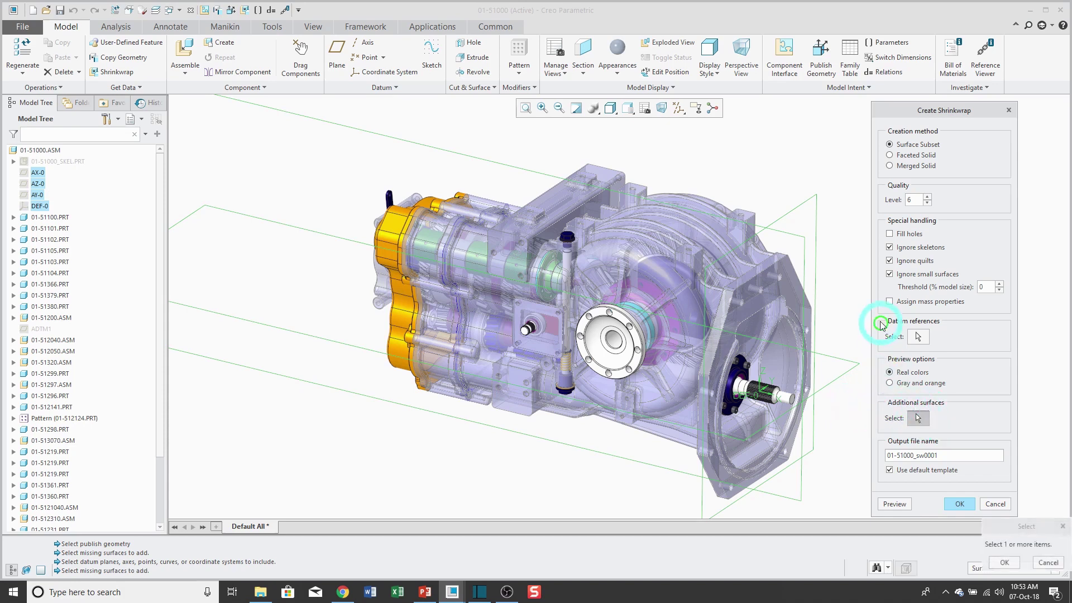
{"action": "left_click", "coordinate": [790, 292]}
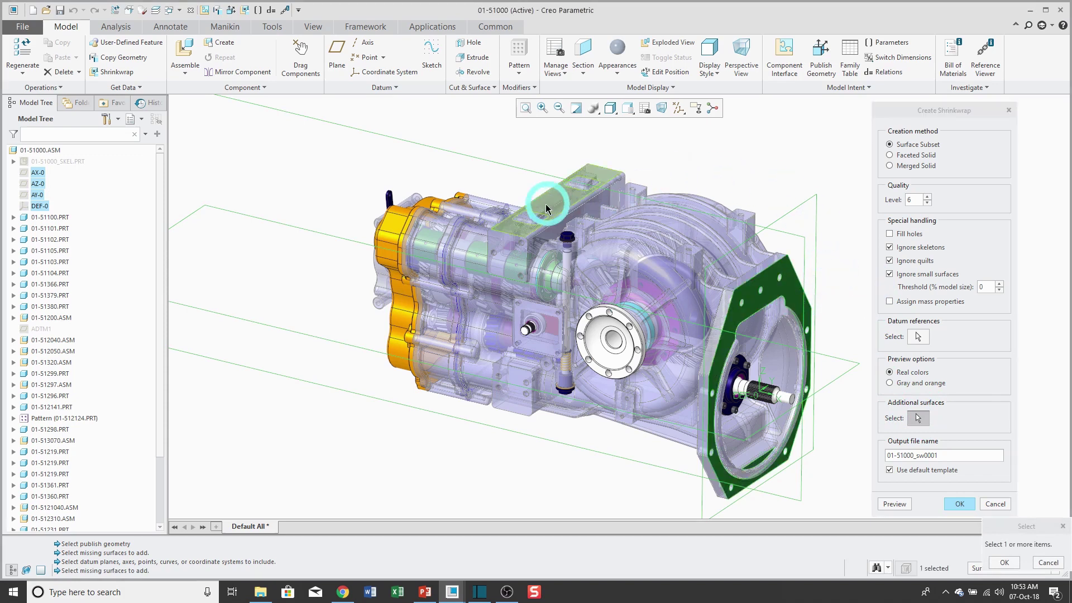
{"action": "left_click", "coordinate": [526, 212]}
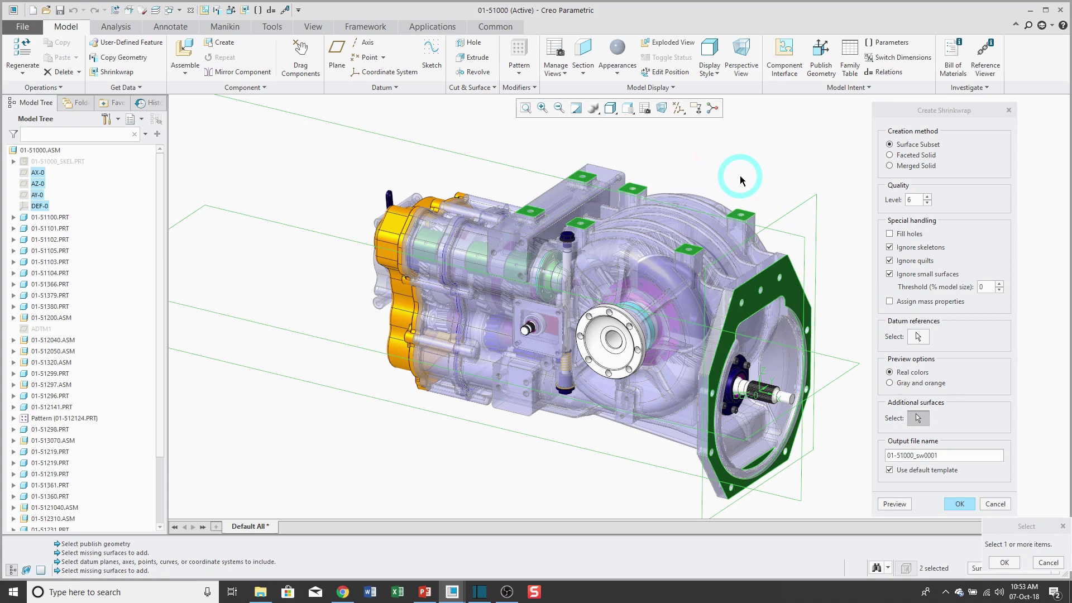
{"action": "left_click", "coordinate": [1002, 562]}
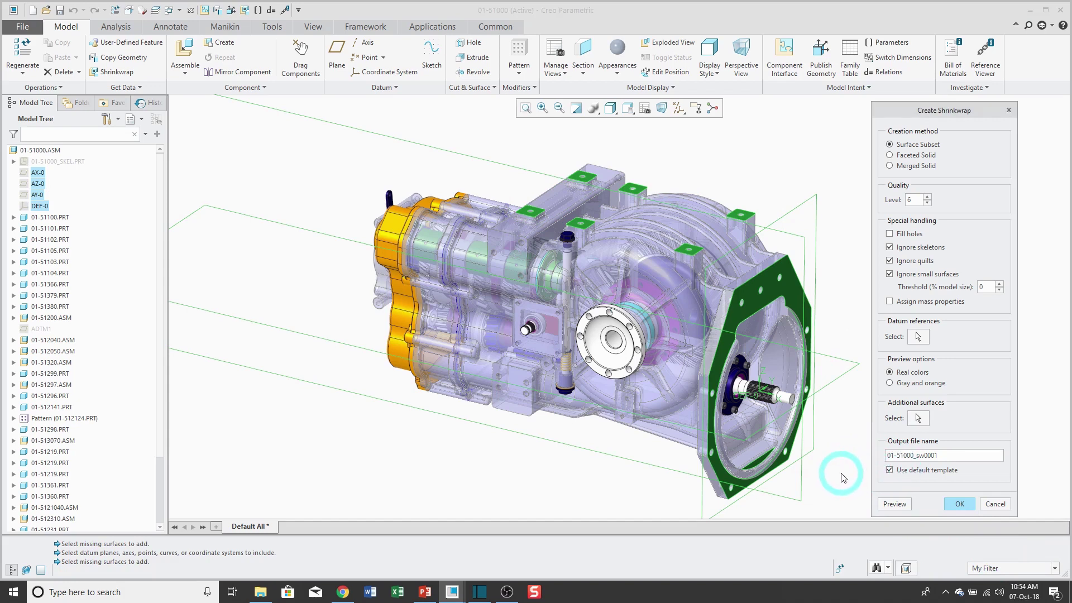
Create the shrinkwrap part and open 01-51000_sw0001.prt from the working directory.
{"action": "left_click", "coordinate": [960, 504]}
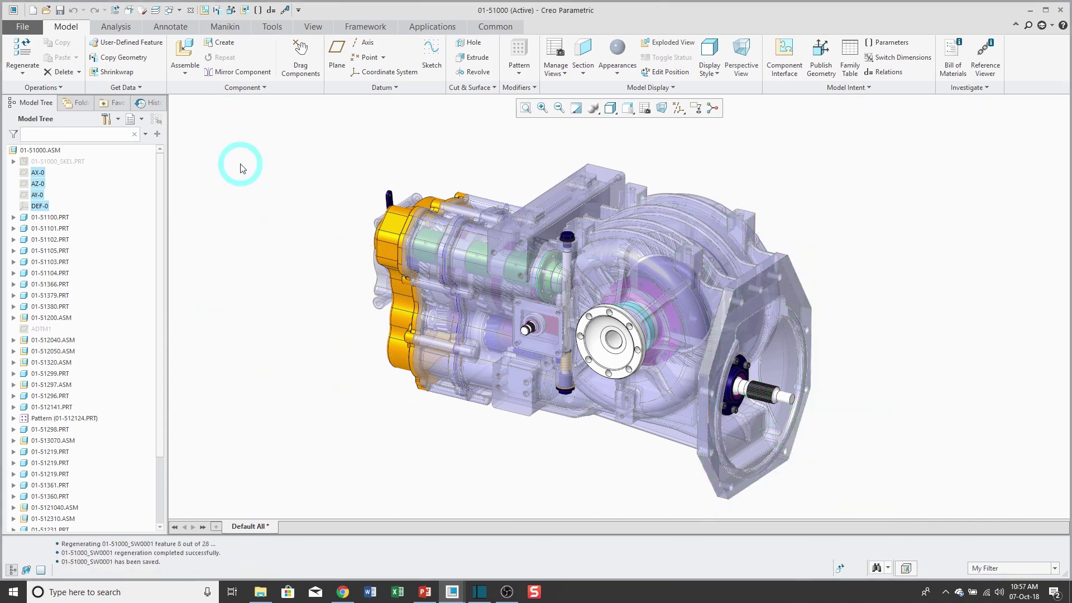
{"action": "left_click", "coordinate": [45, 10]}
{"action": "left_click", "coordinate": [194, 220]}
{"action": "left_click", "coordinate": [296, 214]}
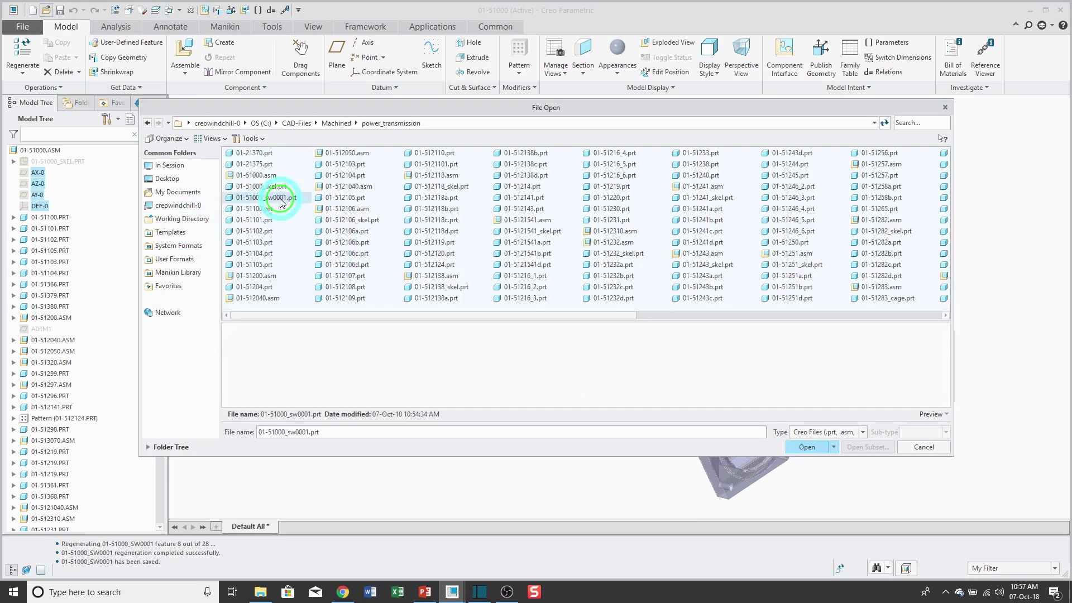
{"action": "left_click", "coordinate": [804, 447]}
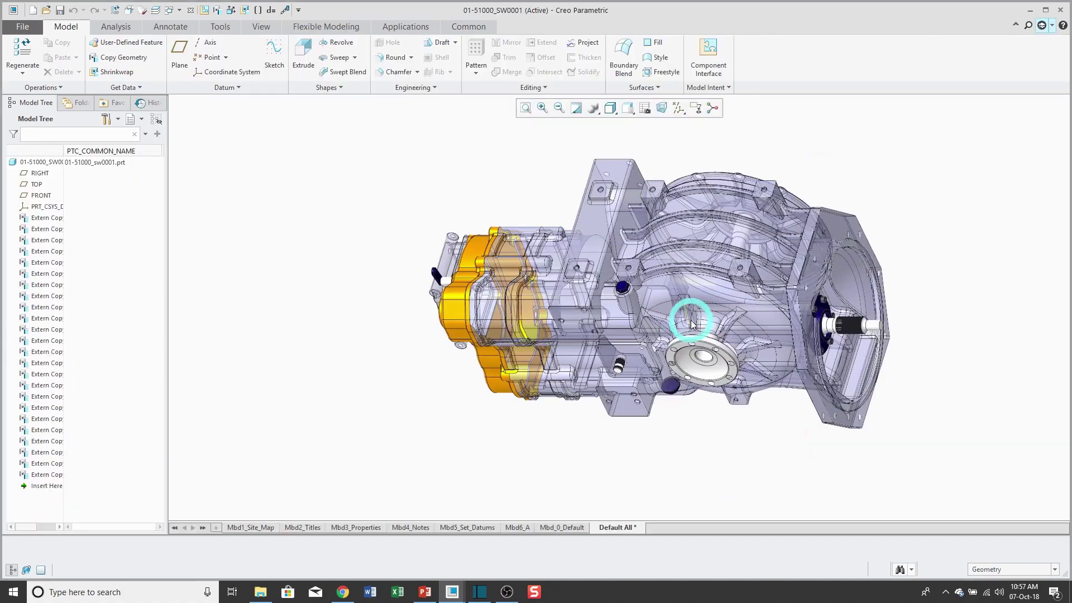
Orbit the part and widen the Model Tree to review its Extern Copy Geom features.
{"action": "mouse_move", "coordinate": [694, 317]}
{"action": "middle_mouse_down"}
{"action": "mouse_move", "coordinate": [711, 235]}
{"action": "mouse_move", "coordinate": [689, 280]}
{"action": "mouse_move", "coordinate": [698, 280]}
{"action": "mouse_move", "coordinate": [656, 293]}
{"action": "mouse_move", "coordinate": [718, 295]}
{"action": "mouse_move", "coordinate": [702, 302]}
{"action": "middle_mouse_up"}
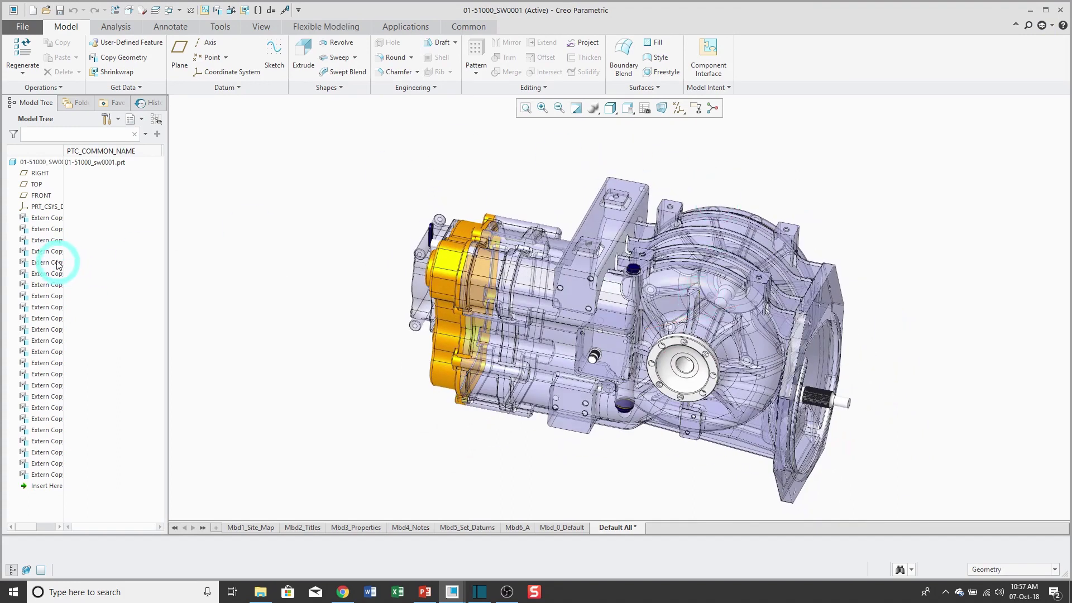
{"action": "left_click_drag", "start_coordinate": [63, 151], "coordinate": [99, 157]}
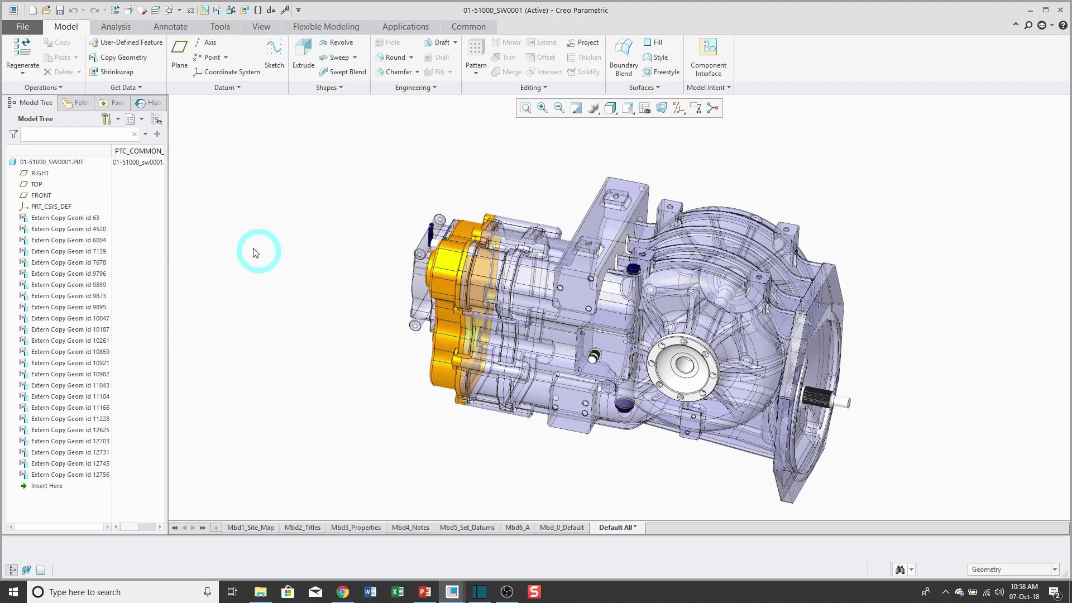
{"action": "right_click", "coordinate": [75, 218]}
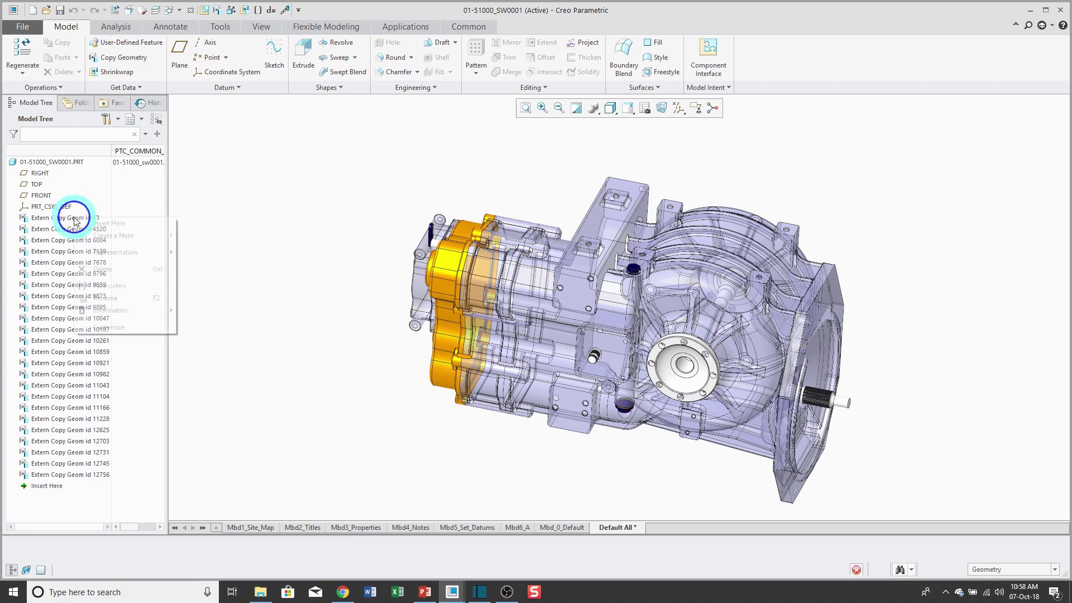
{"action": "left_click", "coordinate": [351, 185]}
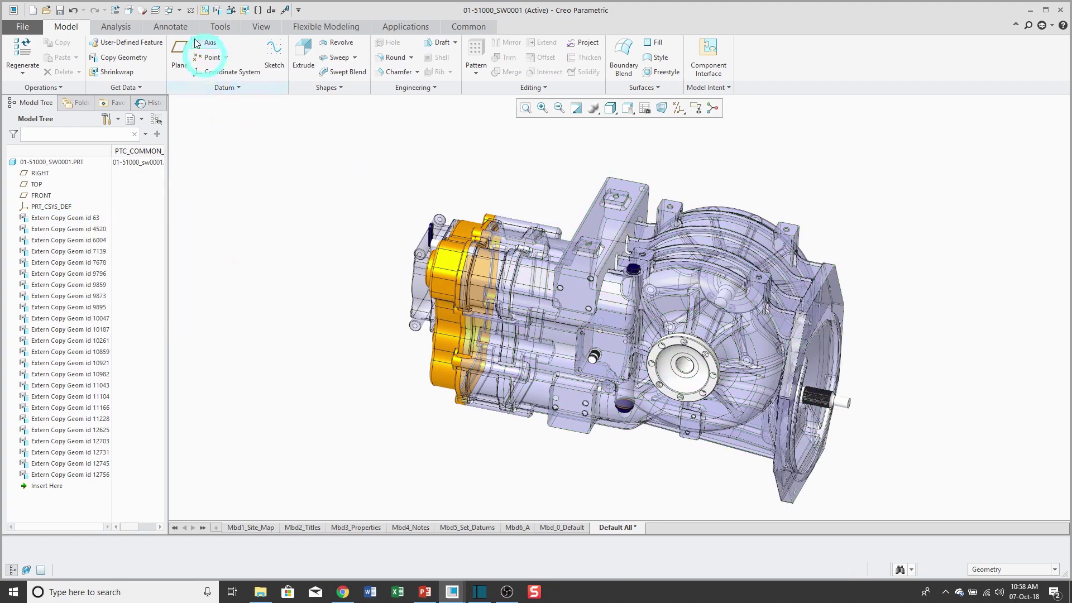
Switch back to 01-51000.ASM and save a Shrinkwrap-type copy named 01-51000_sw0002.
{"action": "left_click", "coordinate": [179, 10]}
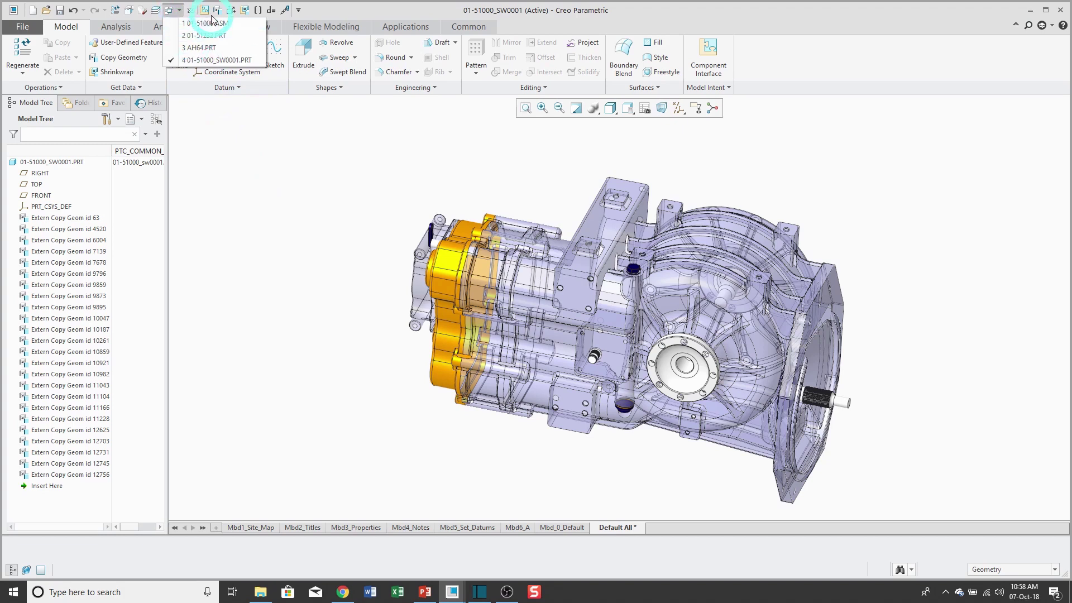
{"action": "left_click", "coordinate": [206, 23]}
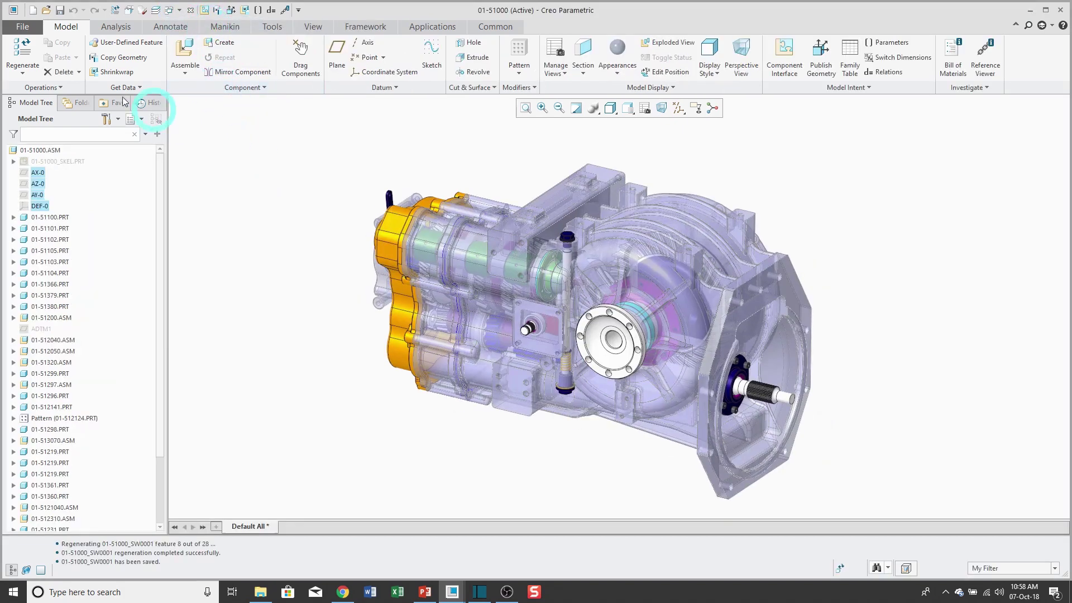
{"action": "left_click", "coordinate": [29, 28]}
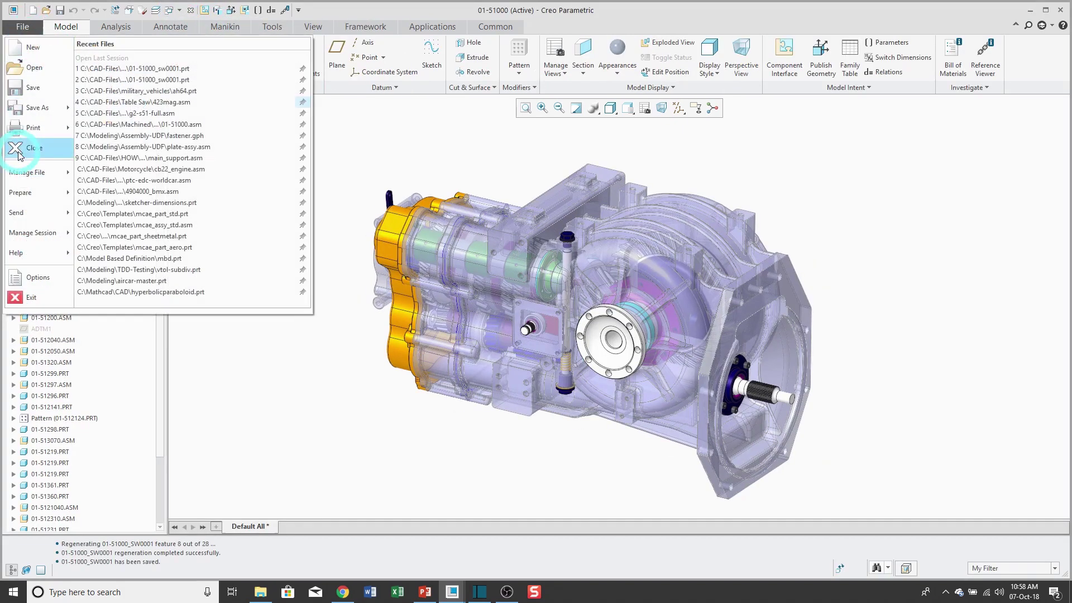
{"action": "mouse_move", "coordinate": [32, 108]}
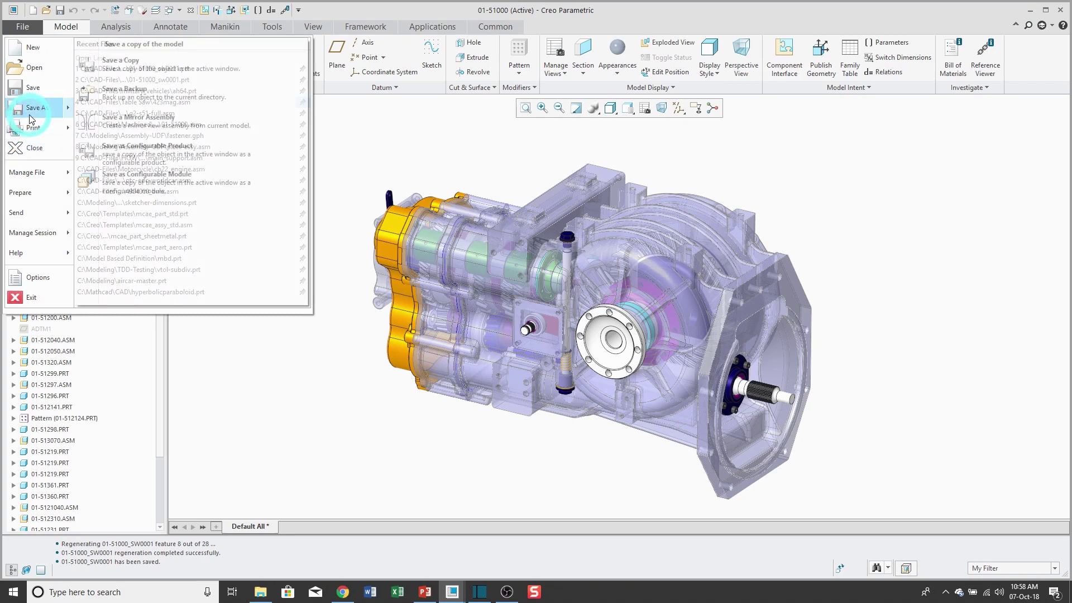
{"action": "left_click", "coordinate": [134, 63]}
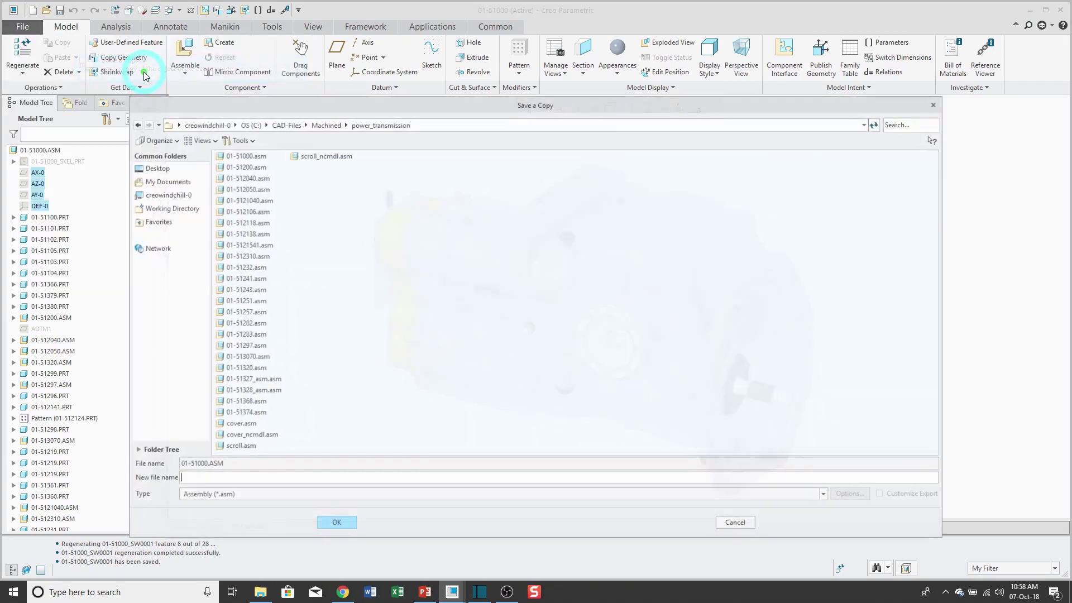
{"action": "left_click", "coordinate": [381, 495]}
{"action": "left_click", "coordinate": [228, 450]}
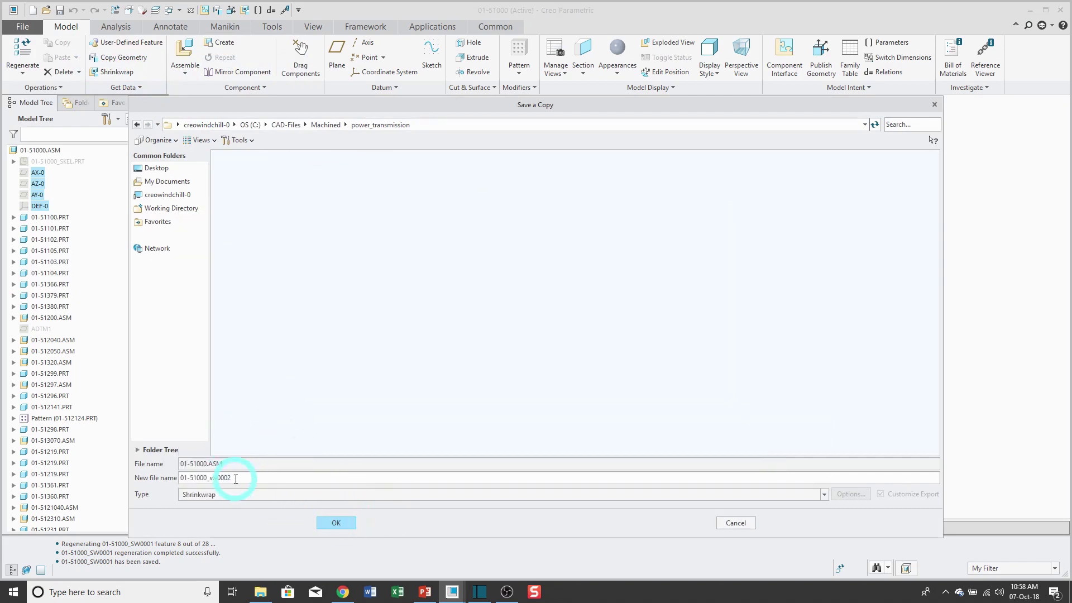
Accept the name 01-51000_sw0002 and choose Faceted Solid as the creation method.
{"action": "left_click", "coordinate": [334, 523]}
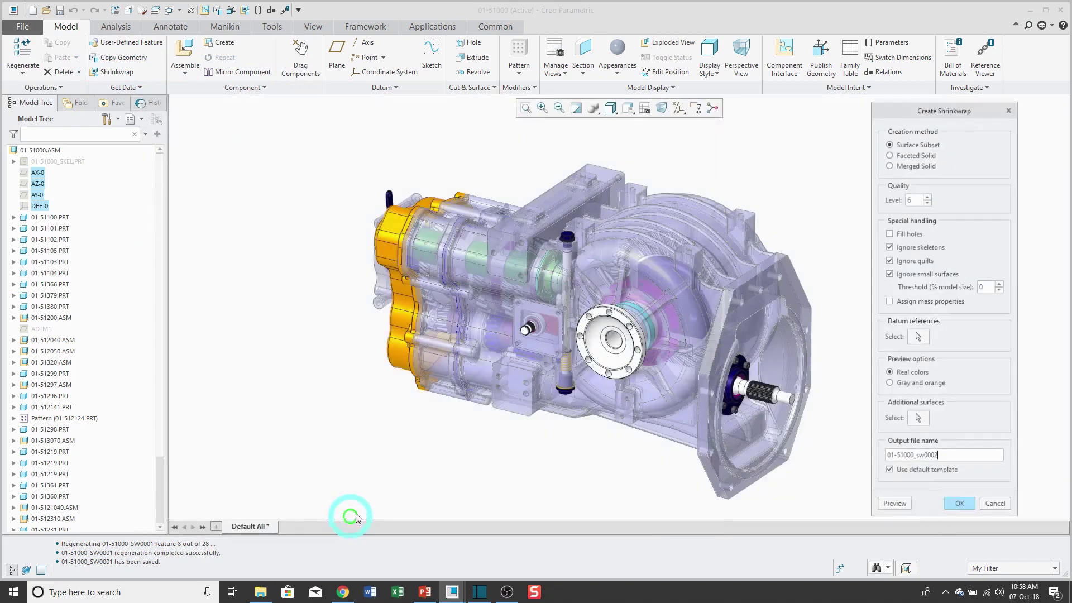
{"action": "left_click", "coordinate": [911, 159]}
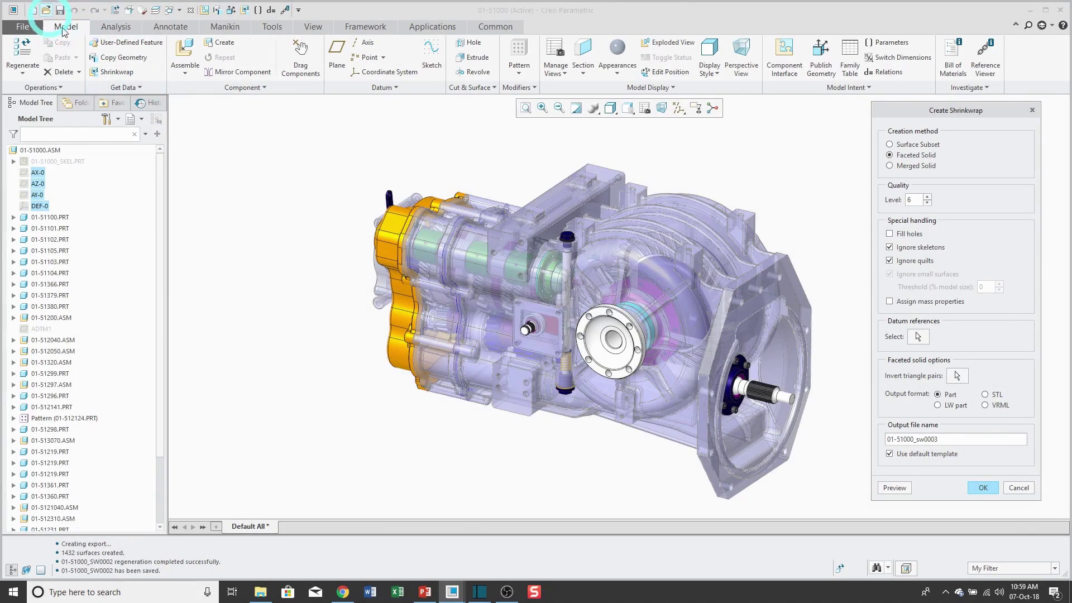
Close the shrinkwrap settings, open 01-51000_sw0002.prt, and orbit to inspect its triangle mesh.
{"action": "left_click", "coordinate": [1015, 487]}
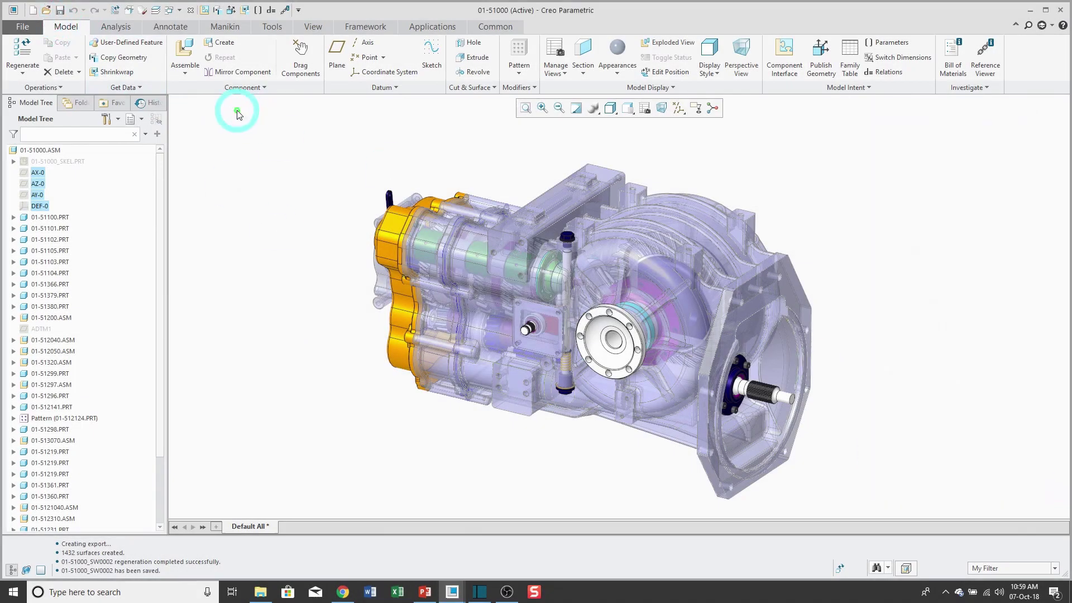
{"action": "left_click", "coordinate": [47, 11]}
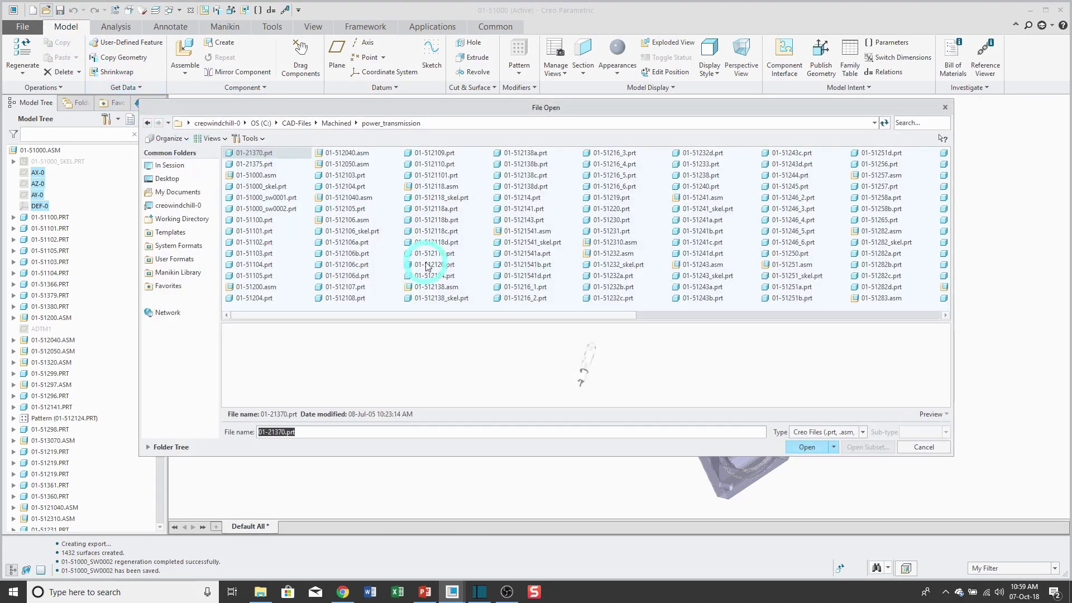
{"action": "left_click", "coordinate": [287, 210]}
{"action": "double_click", "coordinate": [289, 214]}
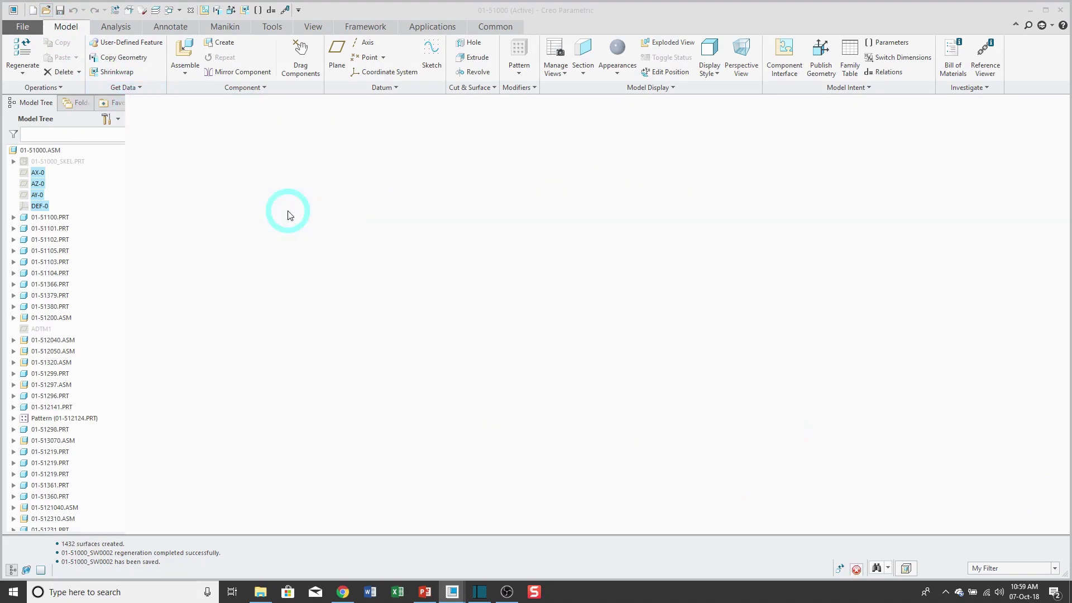
{"action": "middle_click_drag", "start_coordinate": [579, 277], "coordinate": [618, 361]}
{"action": "scroll", "coordinate": [621, 357], "scroll_direction": "down", "scroll_amount": 3}
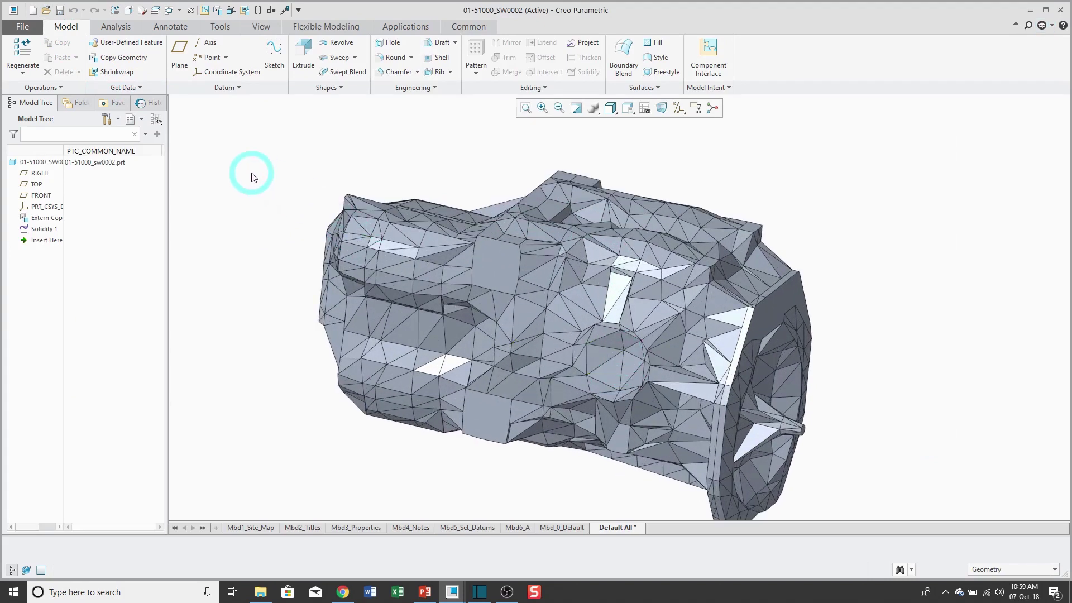
{"action": "left_click", "coordinate": [178, 10]}
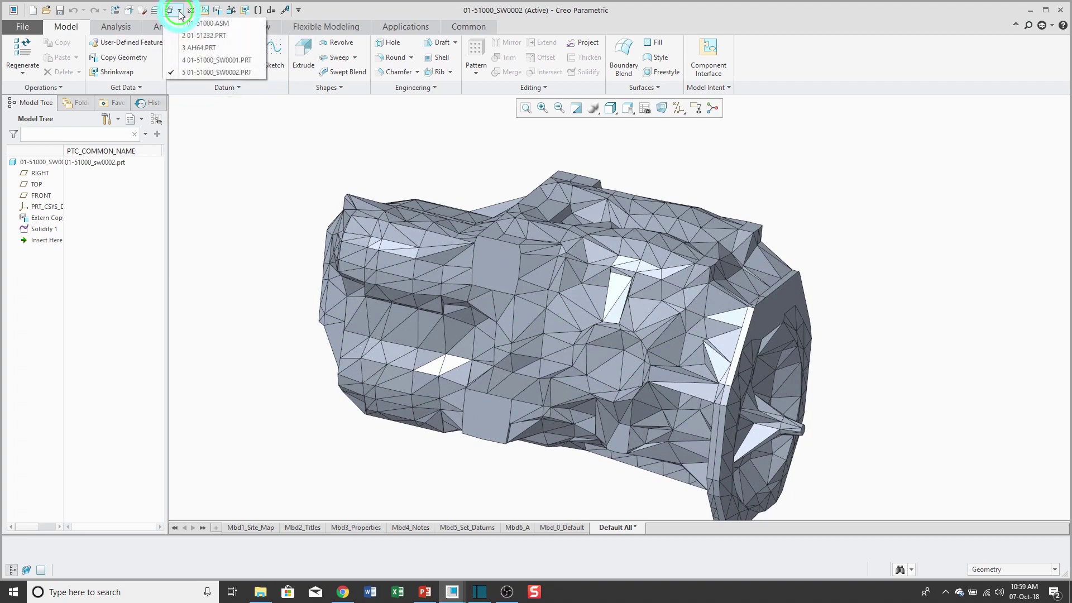
Return to 01-51000.ASM and start a Merged Solid shrinkwrap copy named 01-51000_sw0003.
{"action": "left_click", "coordinate": [197, 24]}
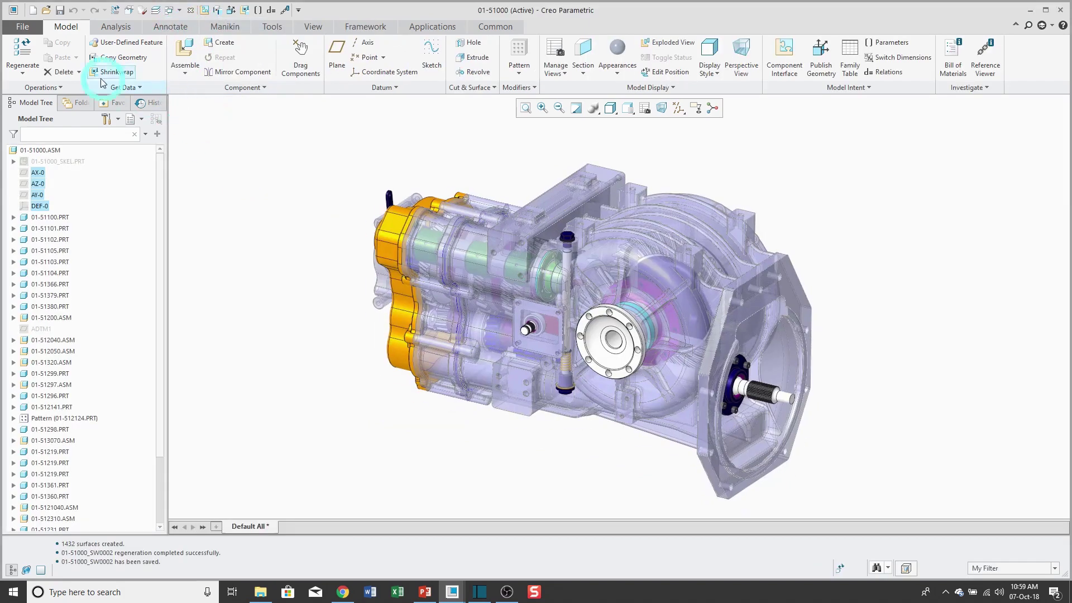
{"action": "left_click", "coordinate": [36, 31]}
{"action": "mouse_move", "coordinate": [36, 108]}
{"action": "left_click", "coordinate": [139, 79]}
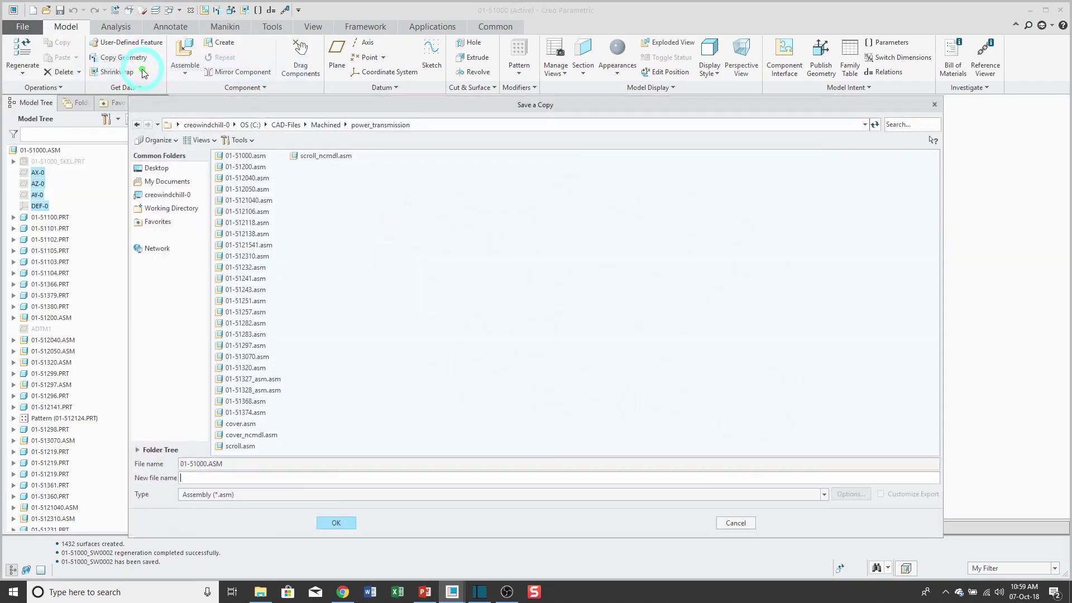
{"action": "left_click", "coordinate": [323, 497]}
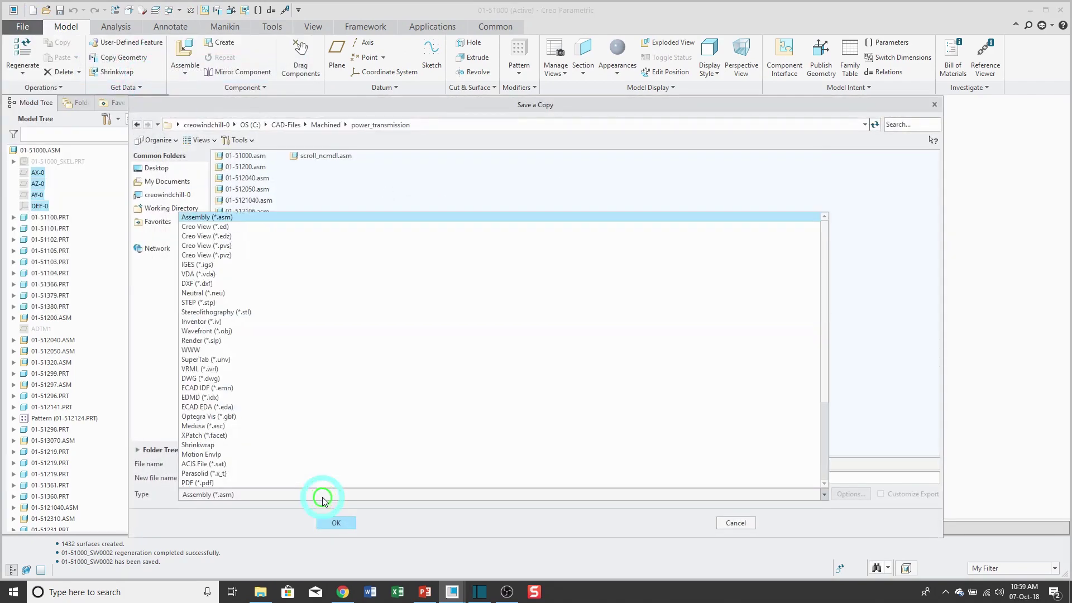
{"action": "left_click", "coordinate": [249, 451]}
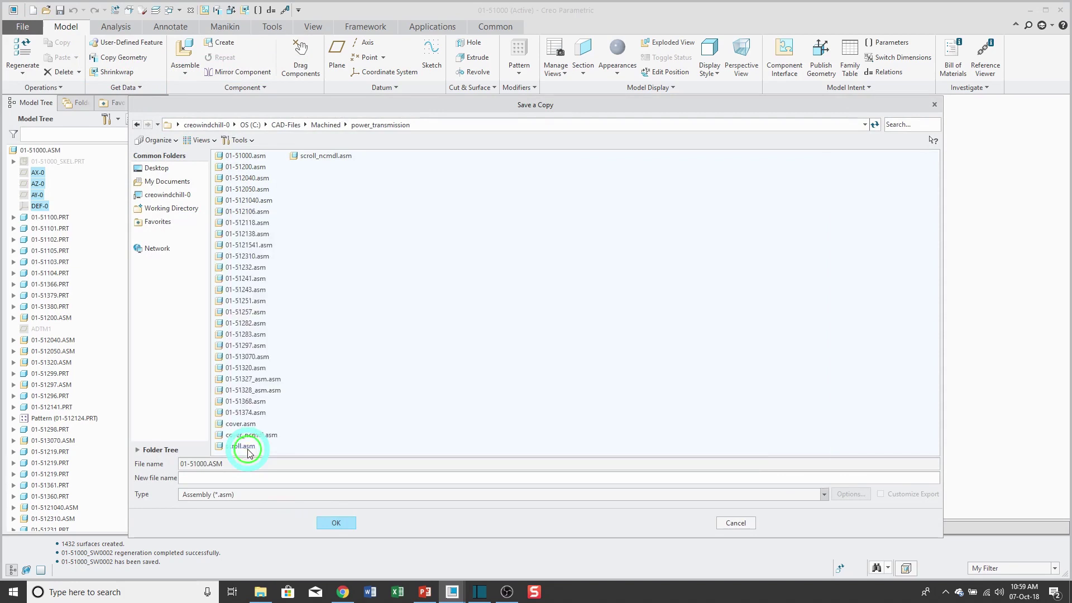
{"action": "left_click", "coordinate": [337, 523]}
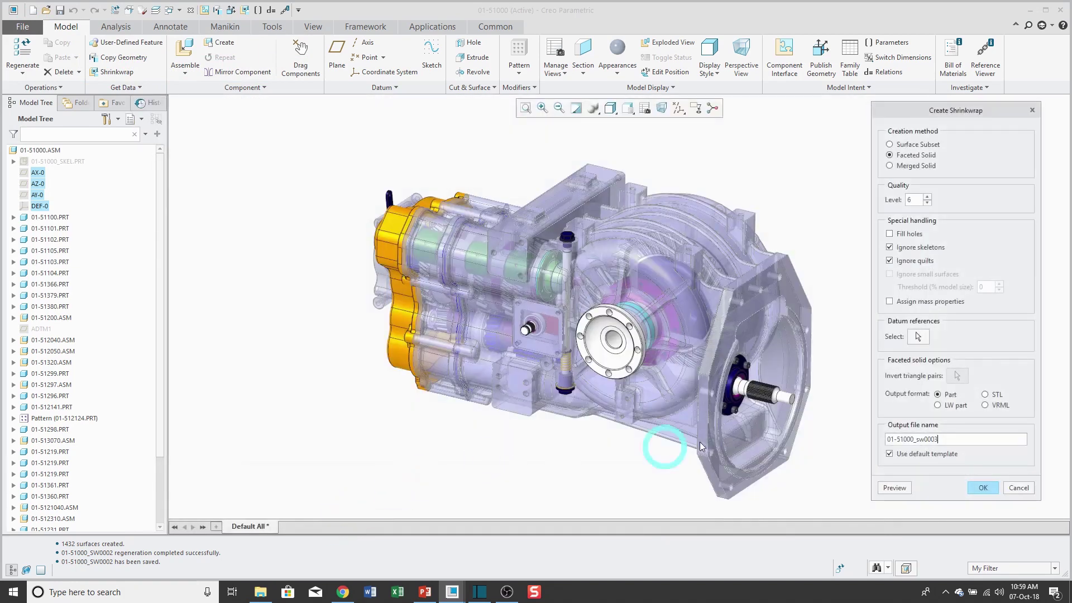
{"action": "left_click", "coordinate": [922, 167]}
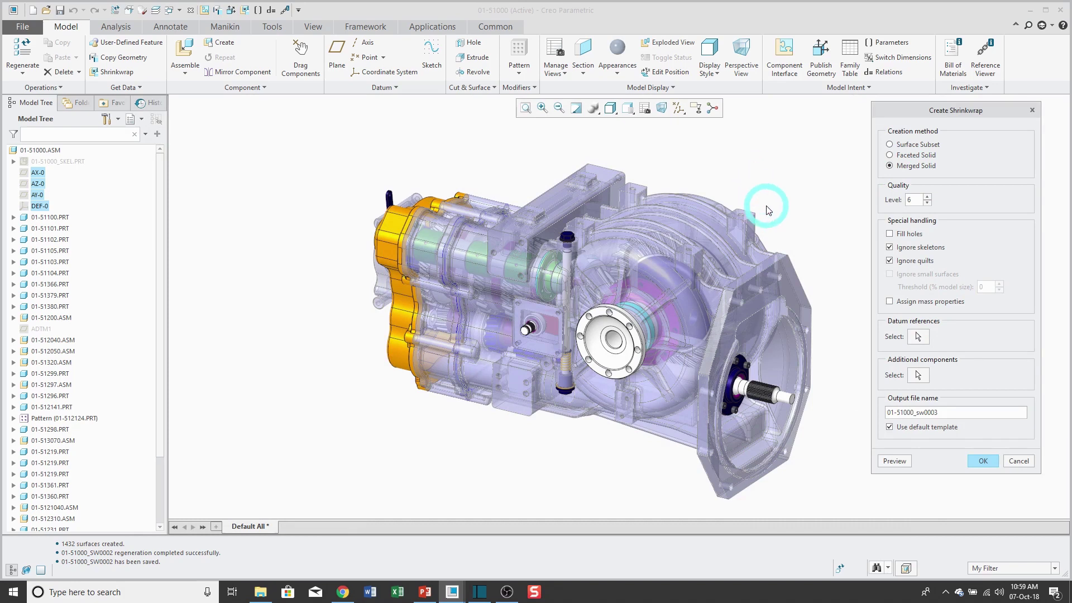
Create the merged-solid shrinkwrap 01-51000_sw0003, merging 23 of 445 components, and open that part.
{"action": "left_click", "coordinate": [986, 464]}
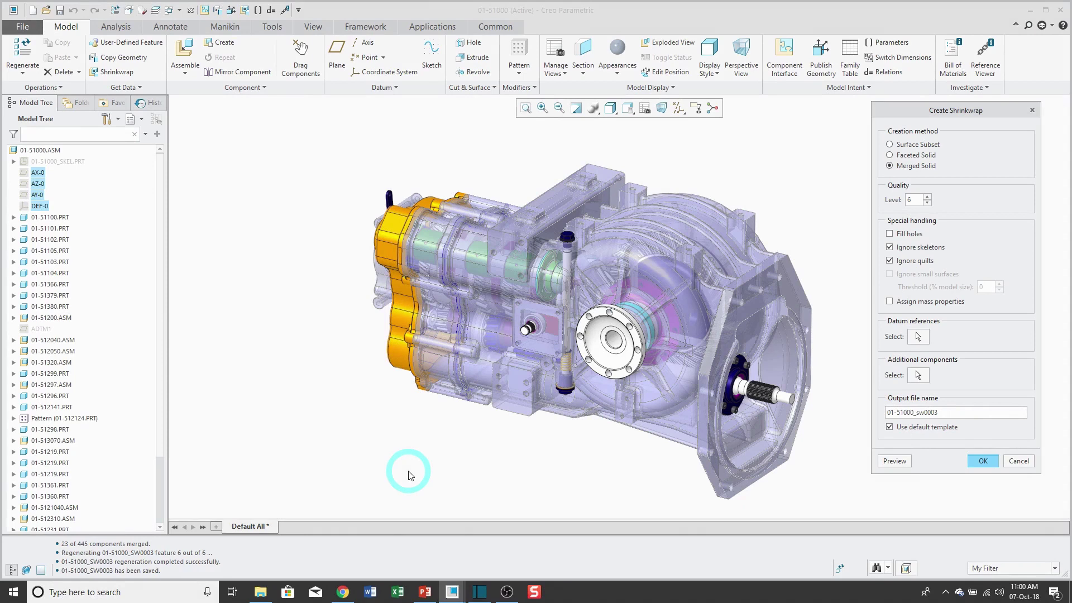
{"action": "left_click", "coordinate": [1017, 461]}
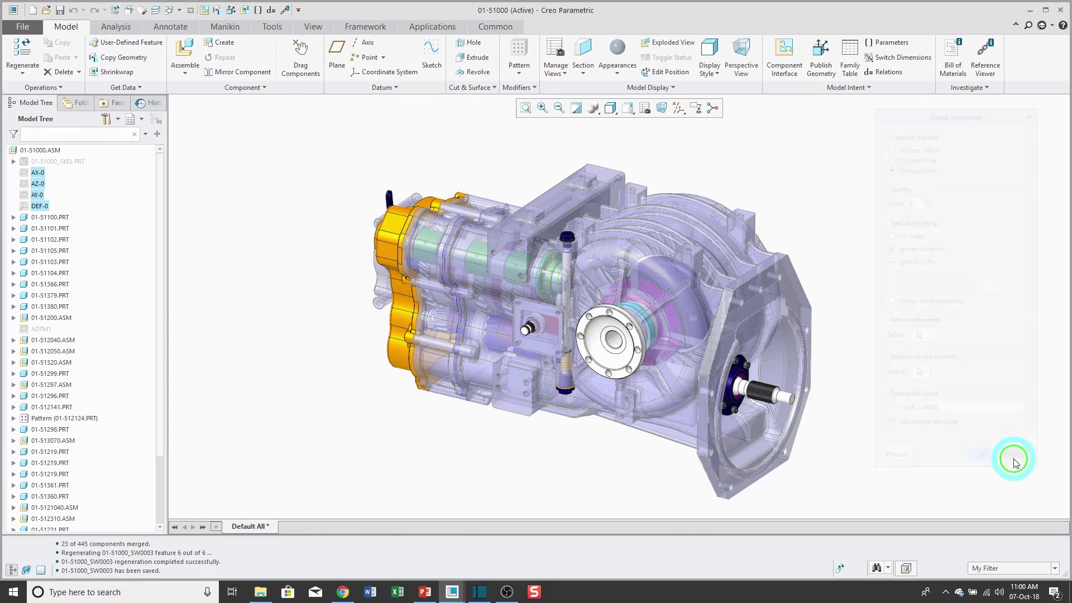
{"action": "left_click", "coordinate": [46, 11]}
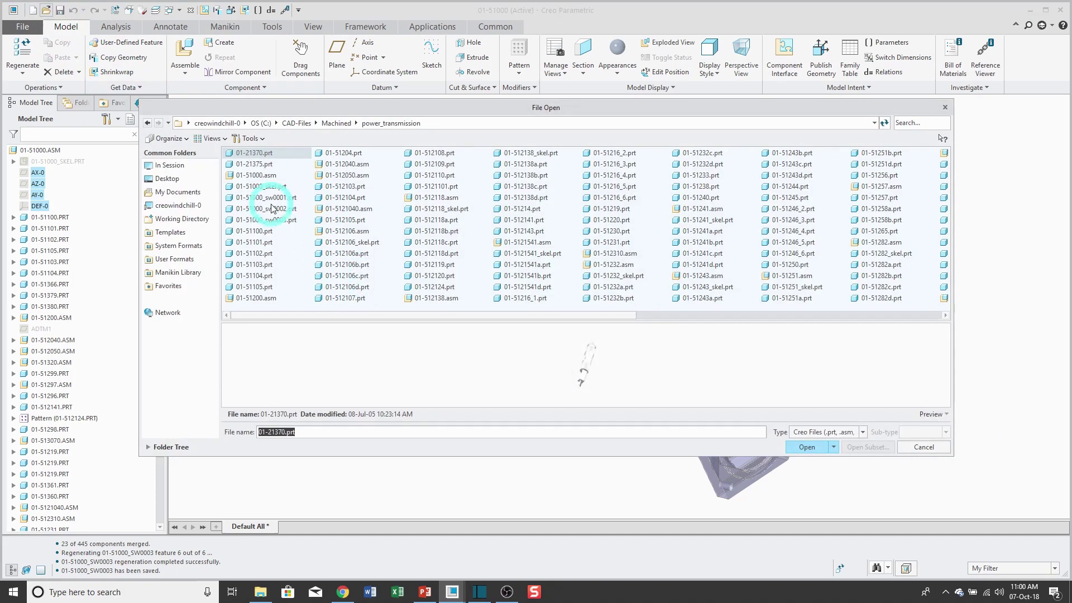
{"action": "left_click", "coordinate": [266, 220]}
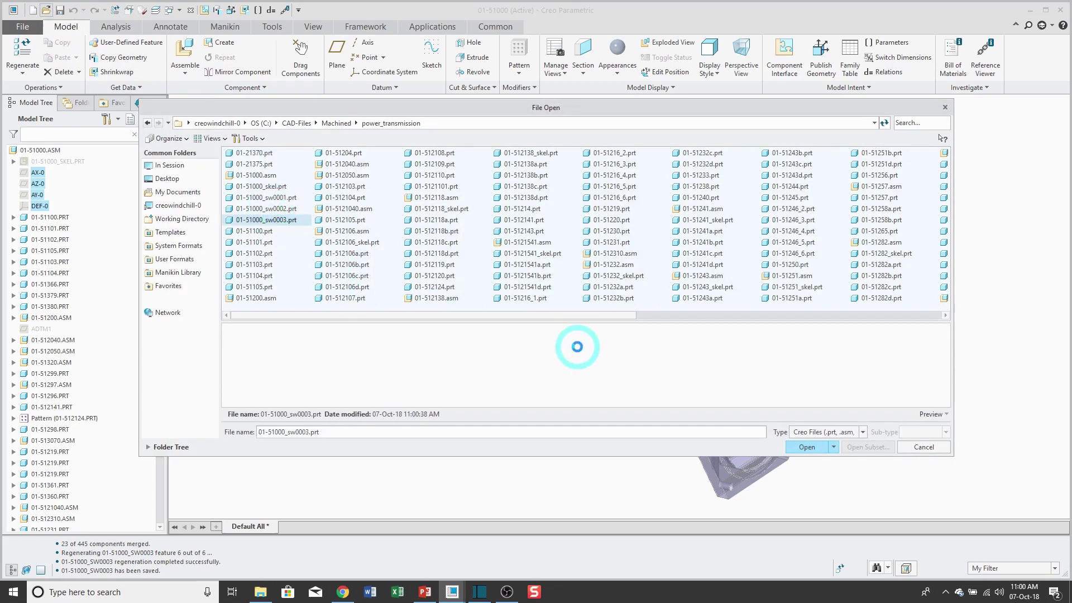
{"action": "key", "text": "Return"}
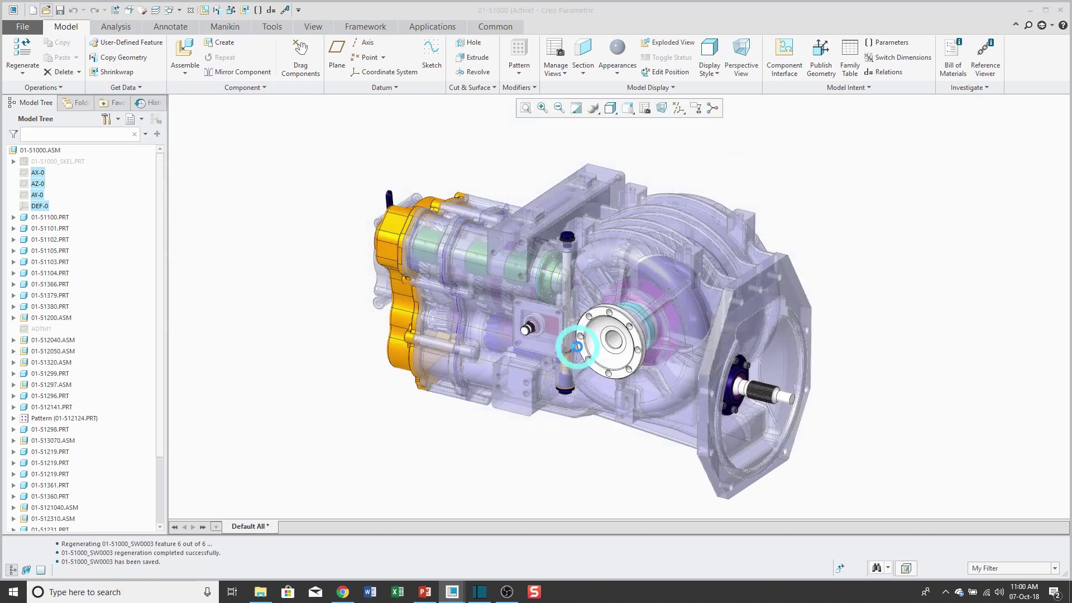